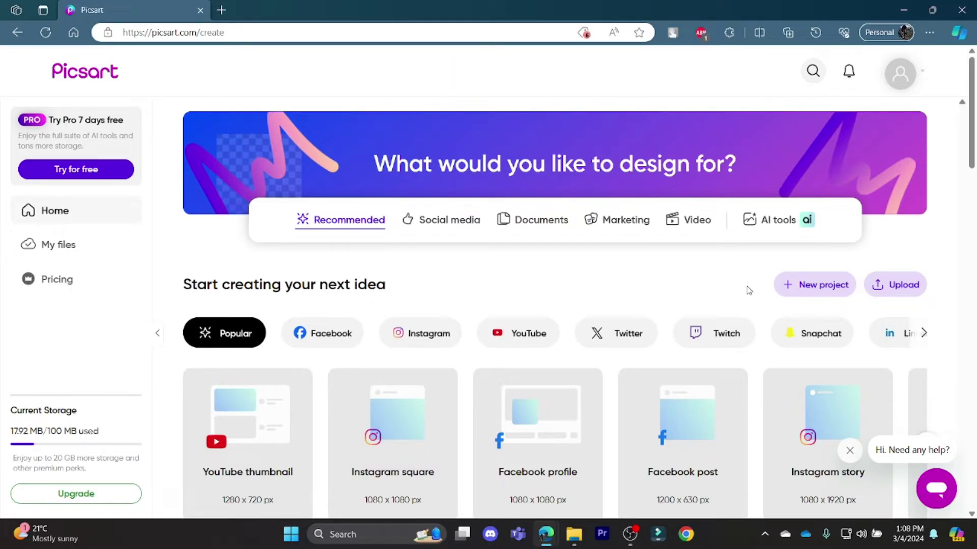
Upload the OIP photo of the suited man from Downloads onto a Picsart canvas
left_click(339, 25)
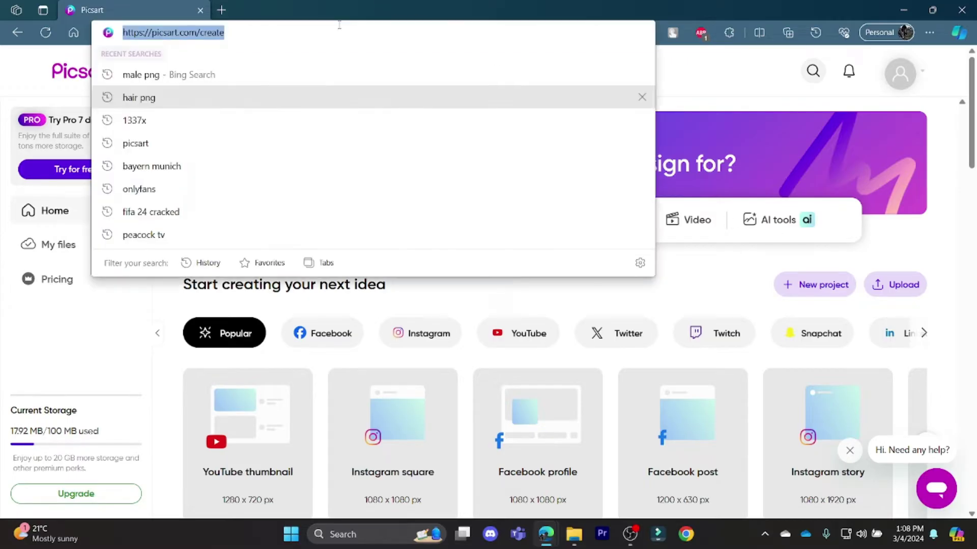
key("Escape")
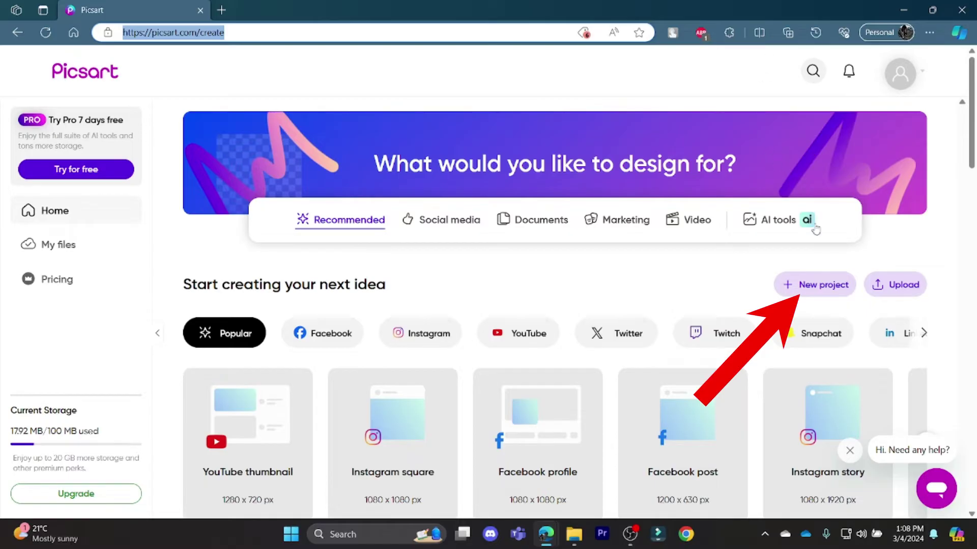
left_click(889, 286)
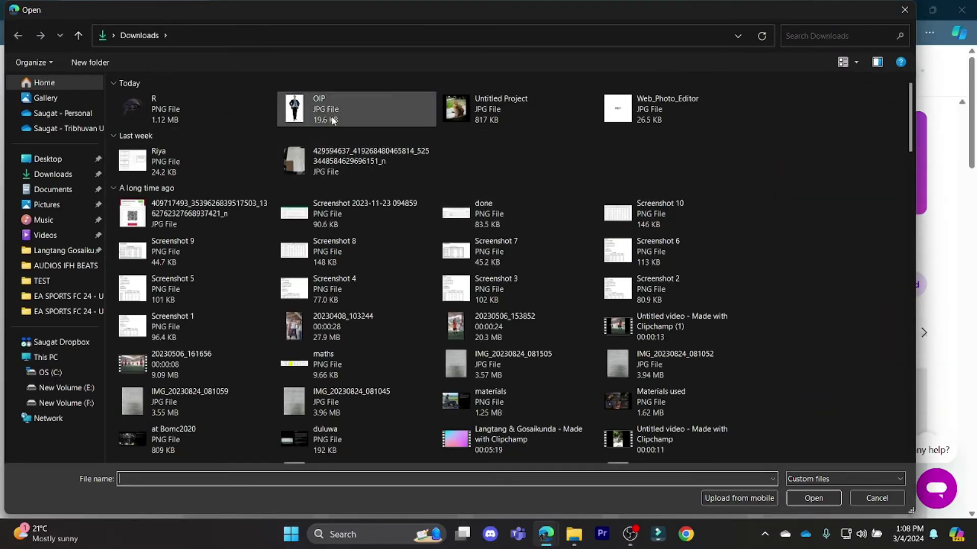
double_click(331, 119)
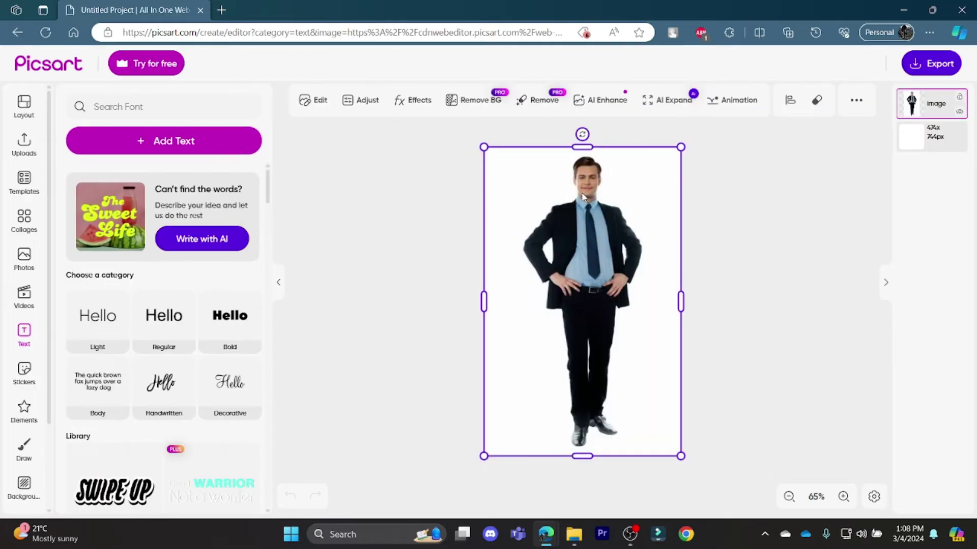
mouse_move(574, 534)
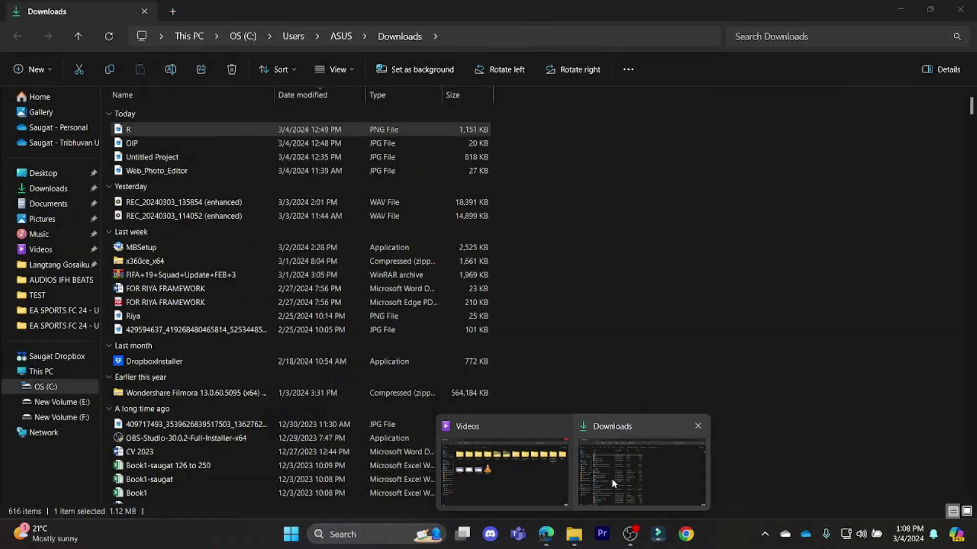
Drag R.png from the Downloads folder onto the canvas and shrink it
left_click(611, 479)
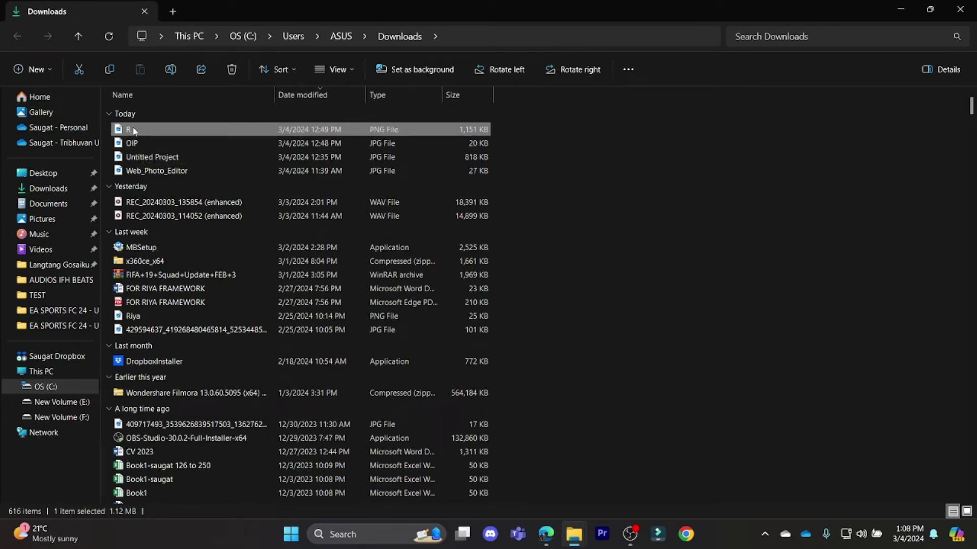
mouse_move(130, 131)
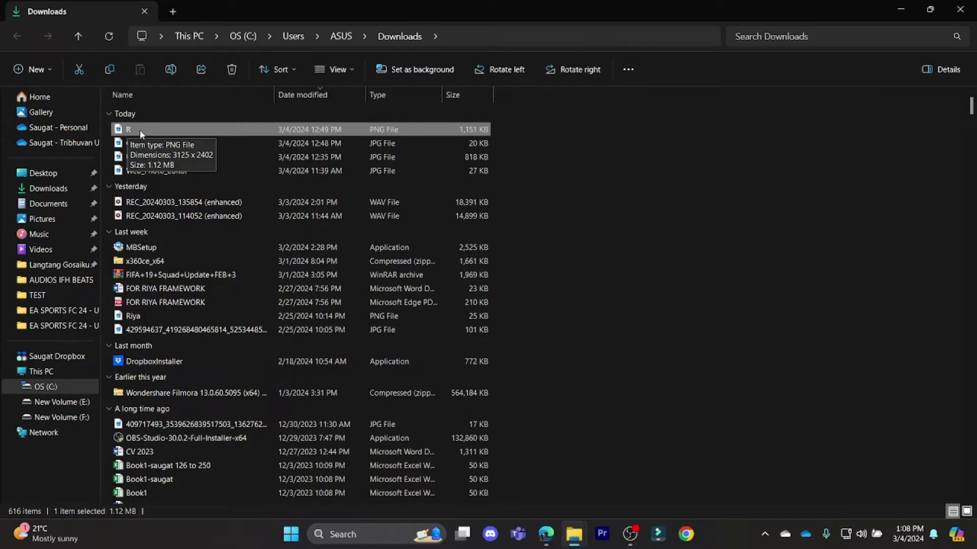
mouse_move(128, 132)
left_mouse_down()
mouse_move(560, 519)
mouse_move(606, 440)
mouse_move(512, 294)
left_mouse_up()
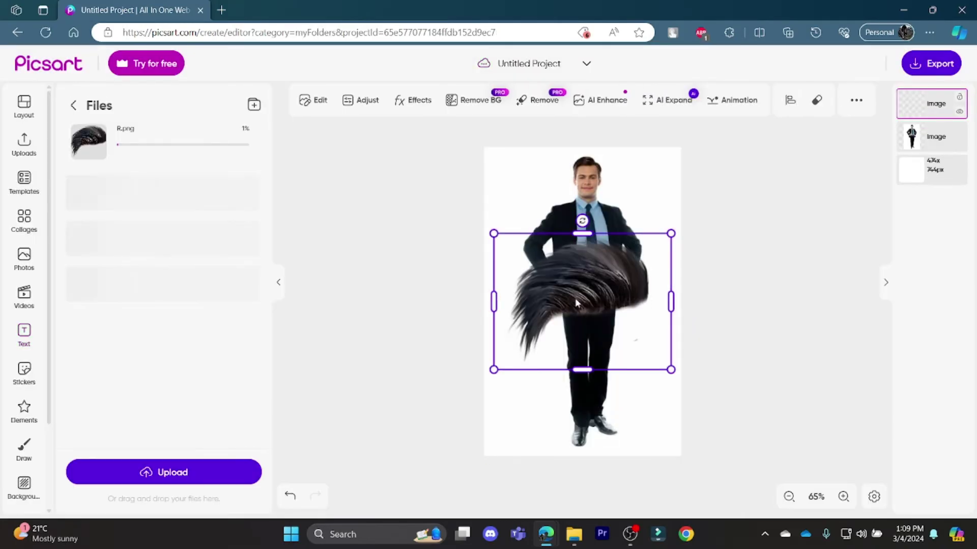
mouse_move(671, 233)
left_mouse_down()
mouse_move(558, 317)
mouse_move(586, 181)
mouse_move(596, 207)
mouse_move(582, 211)
left_mouse_up()
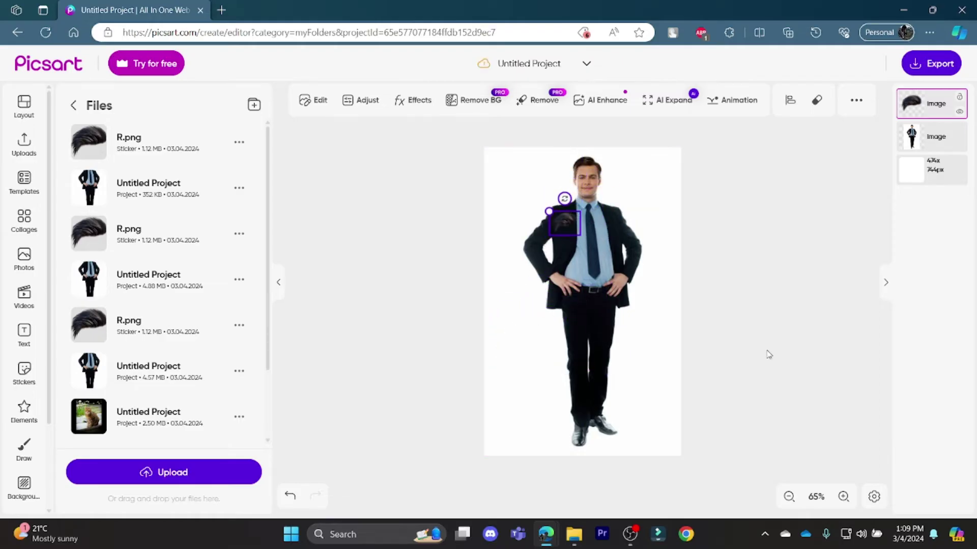
Fit the smaller hair layer onto the man's head, then select his photo layer
left_click(843, 496)
scroll(608, 313, "up", 3)
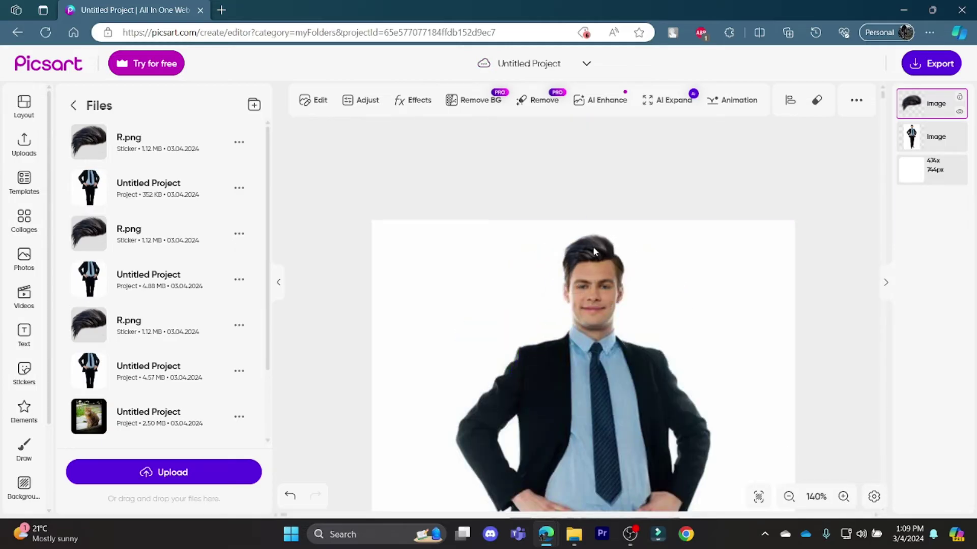
left_click(697, 338)
scroll(703, 336, "down", 3)
scroll(717, 332, "up", 3)
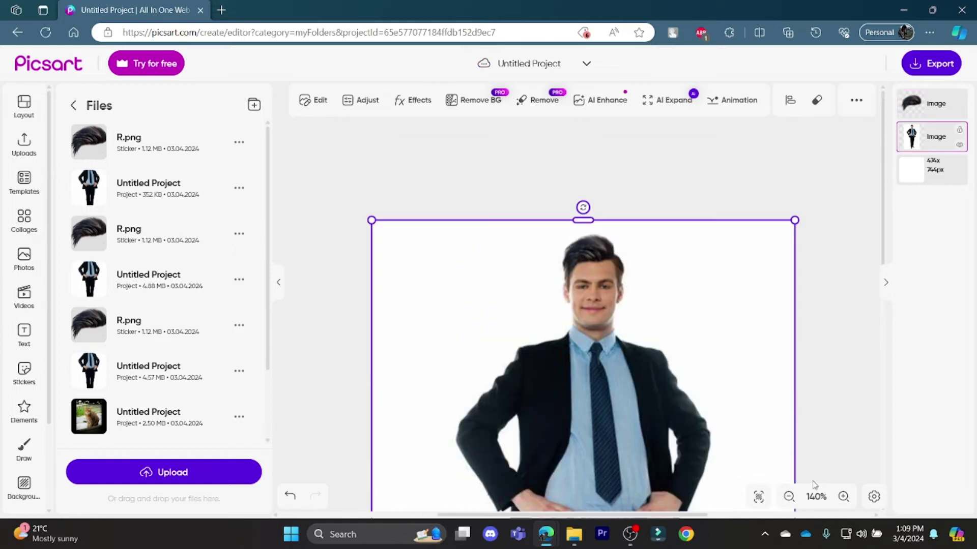
Zoom out, download the composite as a JPG, and open the downloaded file
left_click(790, 496)
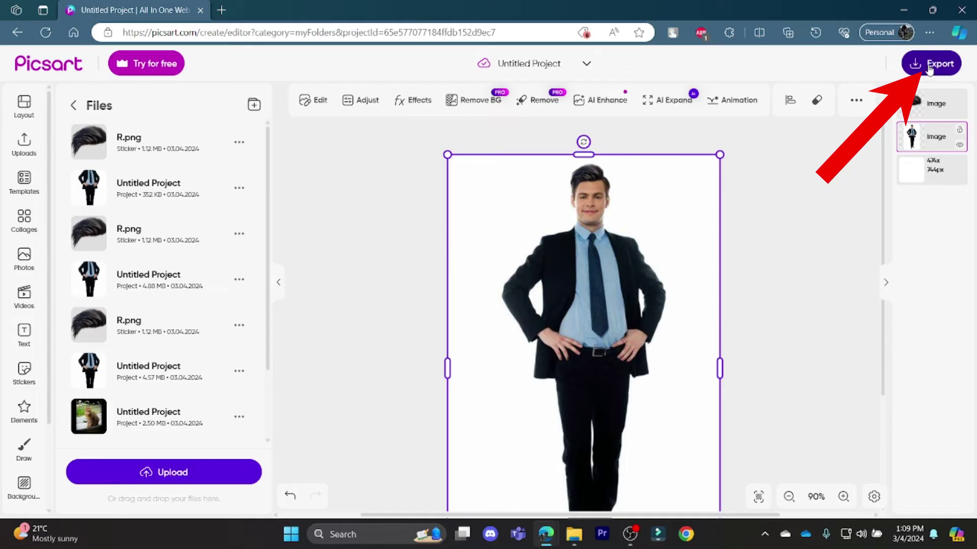
left_click(929, 68)
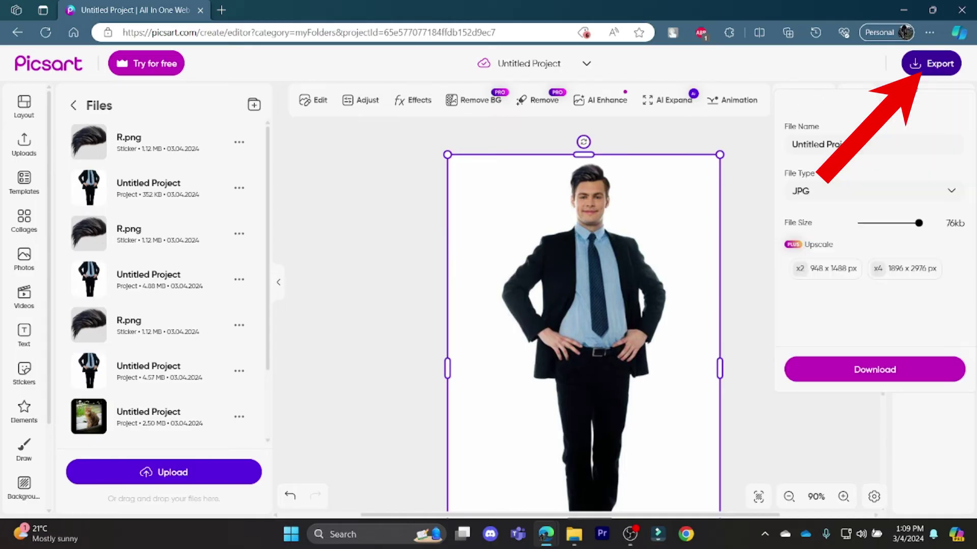
left_click(797, 371)
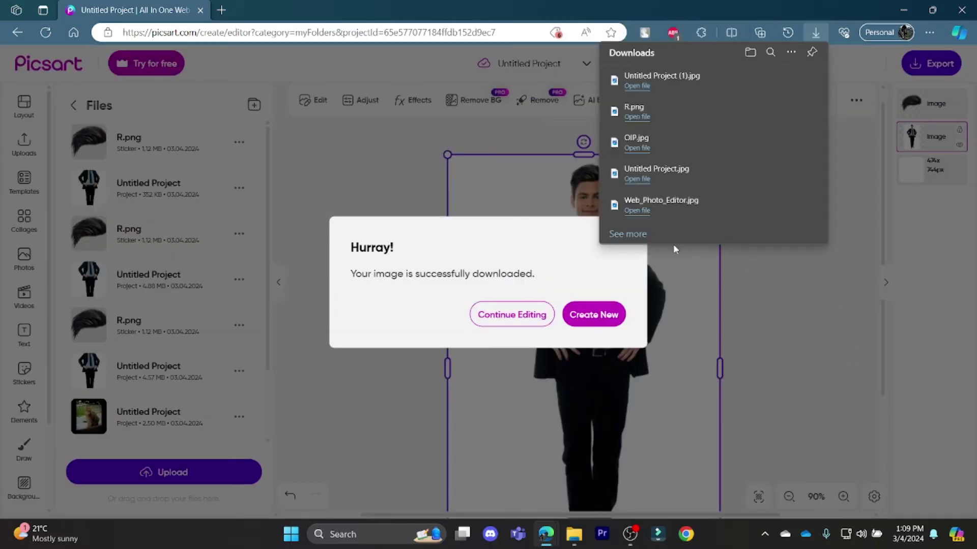
left_click(638, 86)
scroll(481, 107, "up", 2)
scroll(496, 153, "up", 1)
scroll(504, 176, "up", 3)
scroll(512, 195, "up", 2)
scroll(512, 196, "down", 2)
scroll(524, 127, "down", 3)
scroll(525, 129, "down", 2)
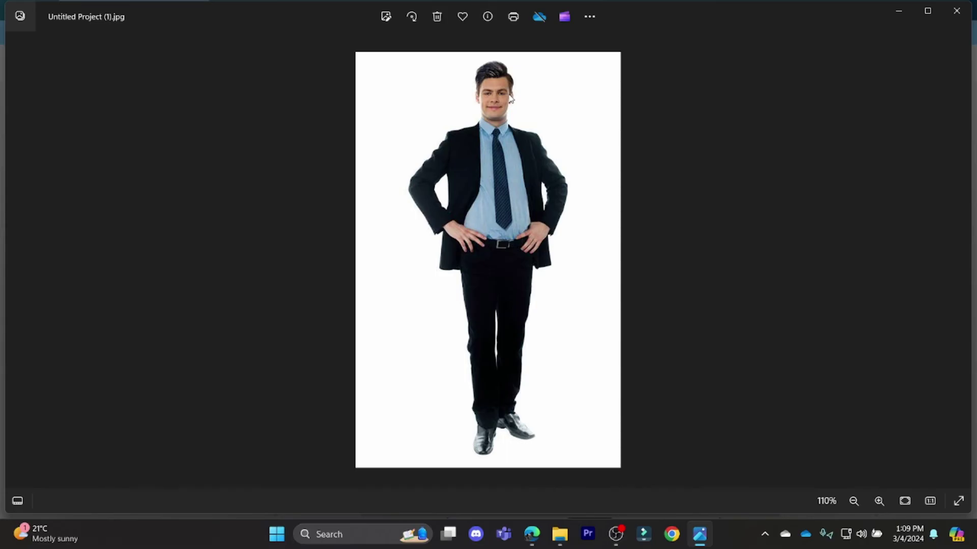
Close the Photos viewer and dismiss the Hurray message and downloads list
left_click(956, 11)
left_click(835, 294)
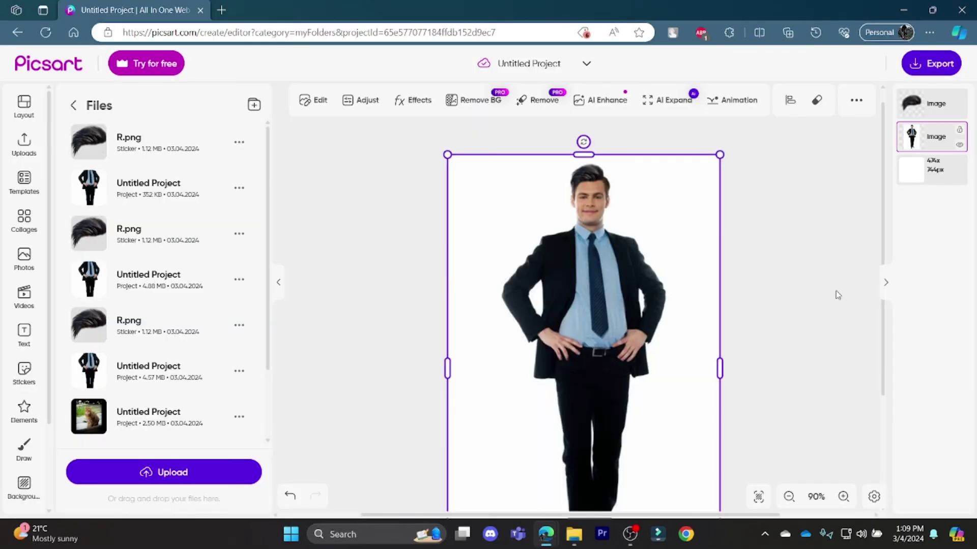